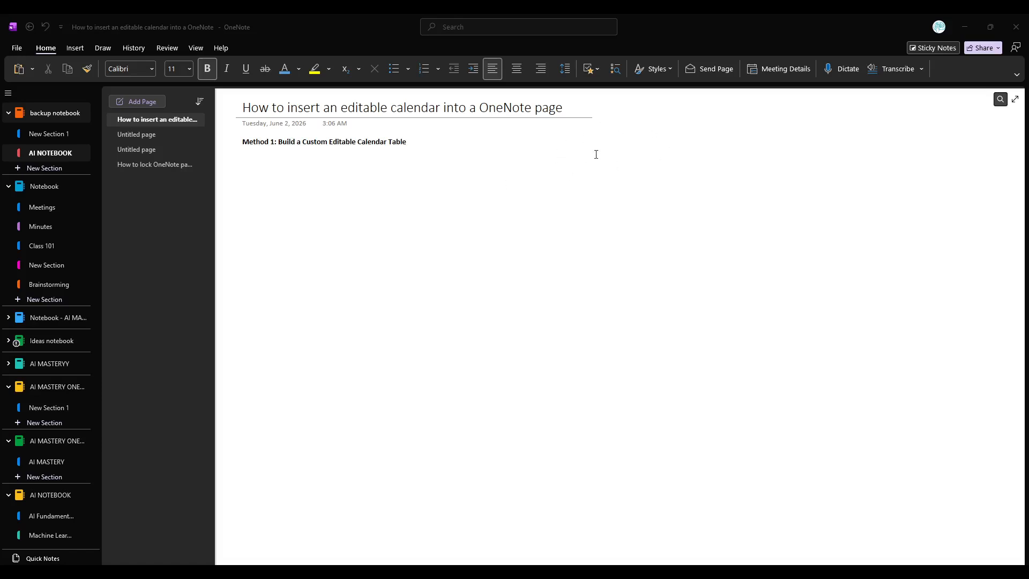
left_click_drag(576, 110, 225, 107)
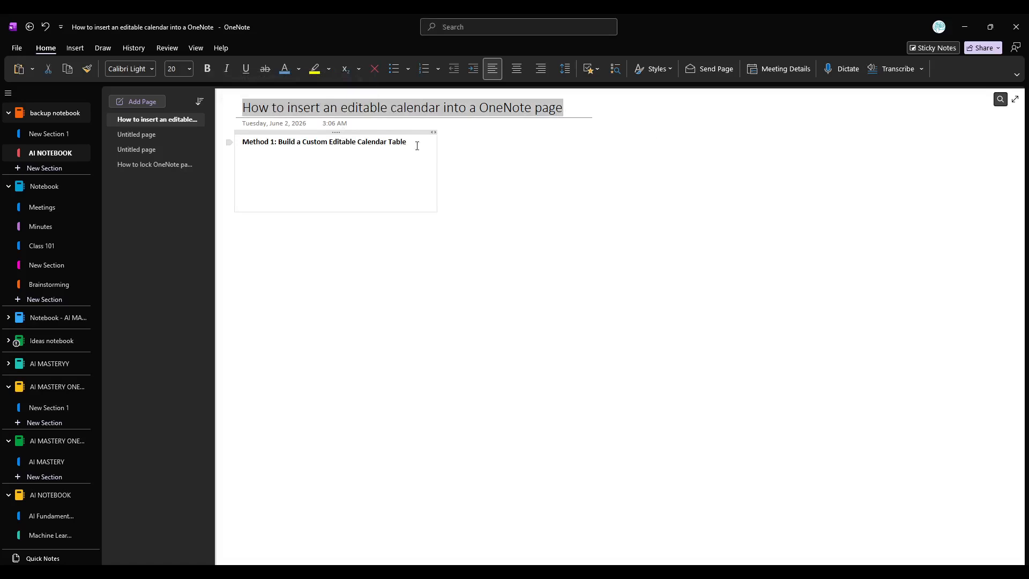
left_click_drag(410, 143, 239, 145)
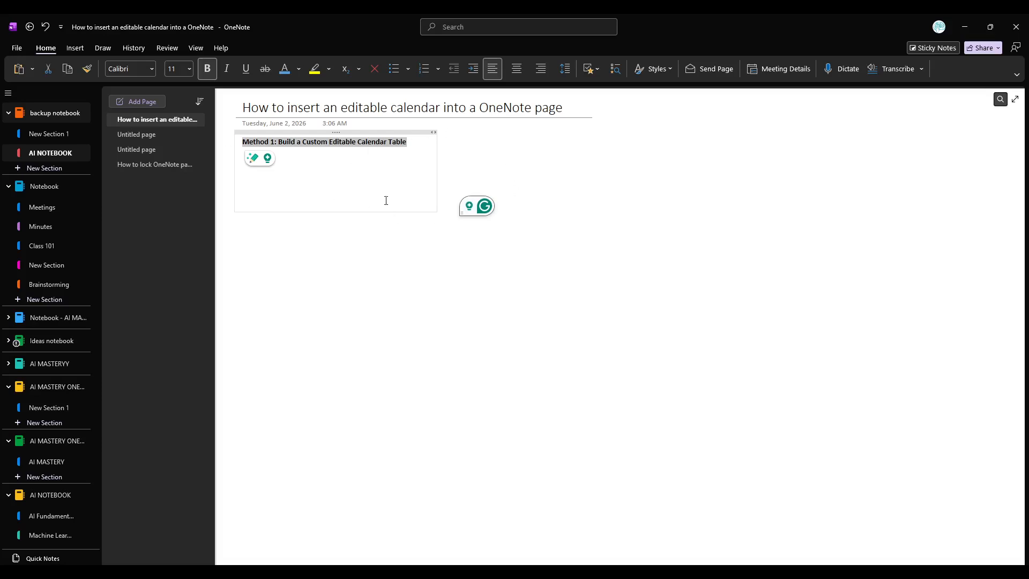
Step: Insert a table with seven columns and six rows beside the "Method 1: Build a Custom Editable Calendar Table" heading
left_click(468, 143)
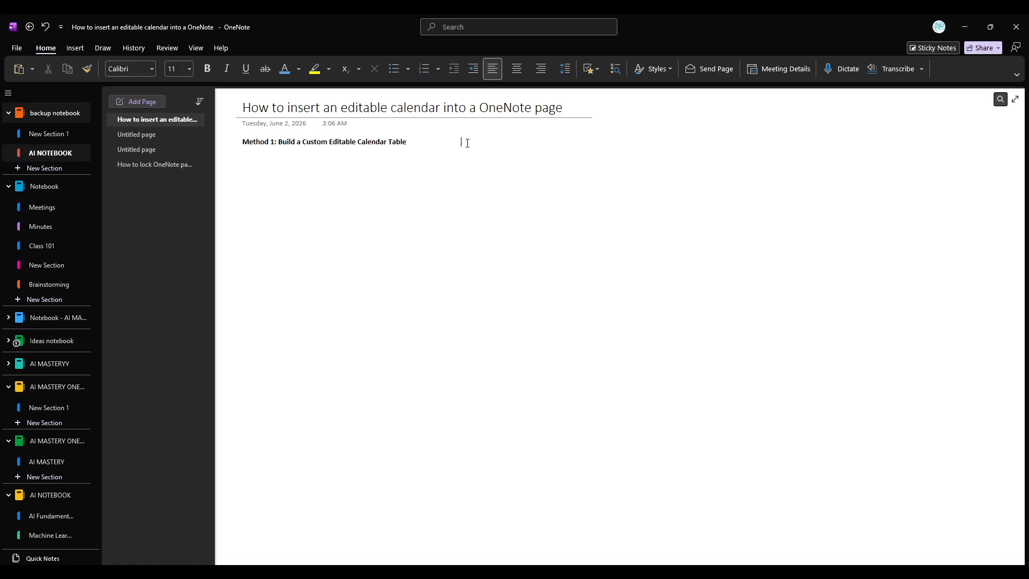
left_click(85, 51)
left_click(42, 70)
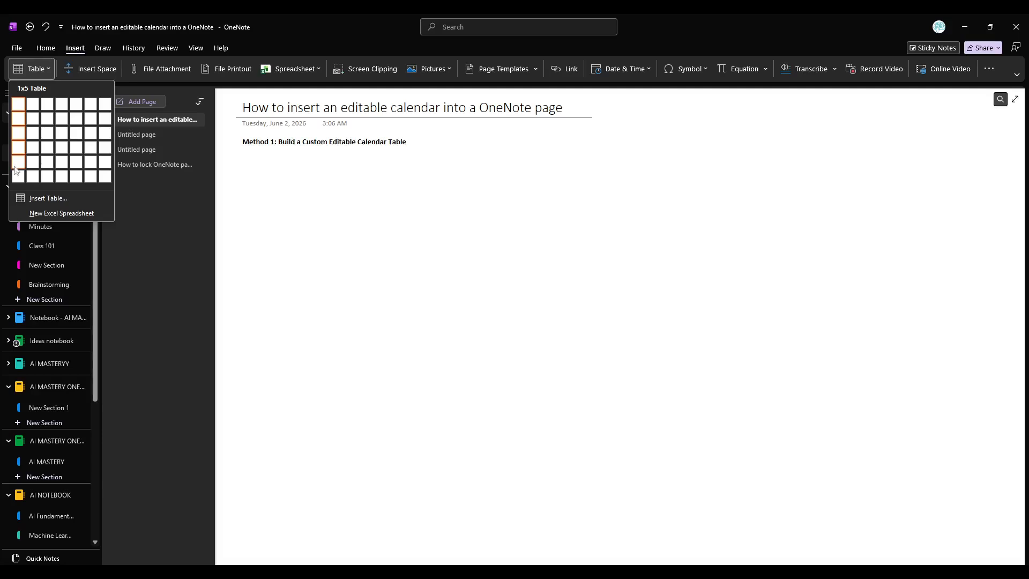
left_click(105, 183)
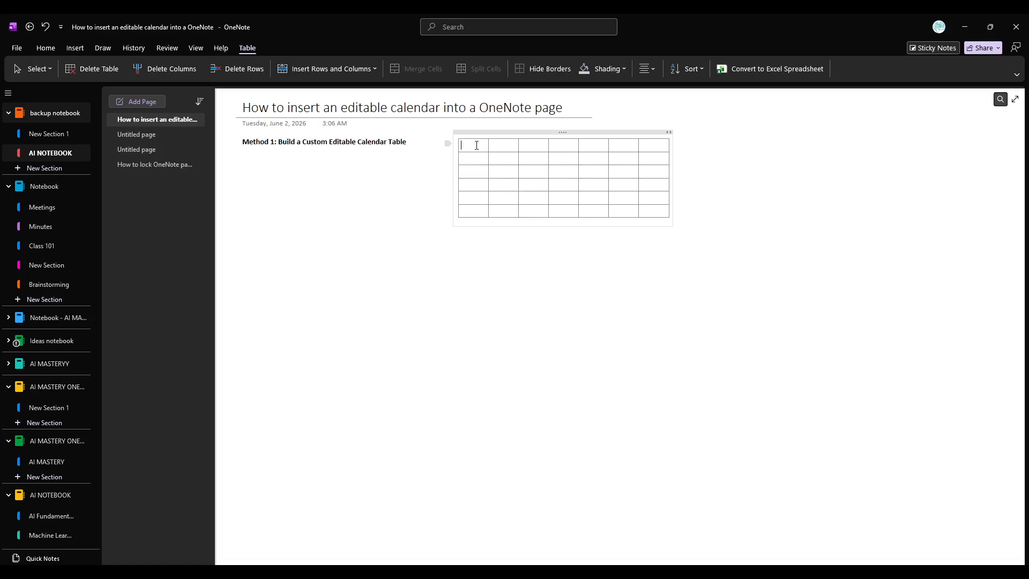
Step: Fill the table's first row with the weekday initials s, m, t, w, t, f, s
type("s")
key("Tab")
type("m")
type("t")
key("Tab")
type("w")
key("Tab")
type("t")
key("Tab")
type("f")
key("Tab")
type("s")
Step: Enter dates 1 to 6 in the second row from the Monday column to Saturday, and make that row taller with three extra lines
type("1")
key("Tab")
type("2")
key("Tab")
type("3")
key("Tab")
type("4")
key("Tab")
type("5")
key("Tab")
type("6")
key("Return")
key("Return")
key("Return")
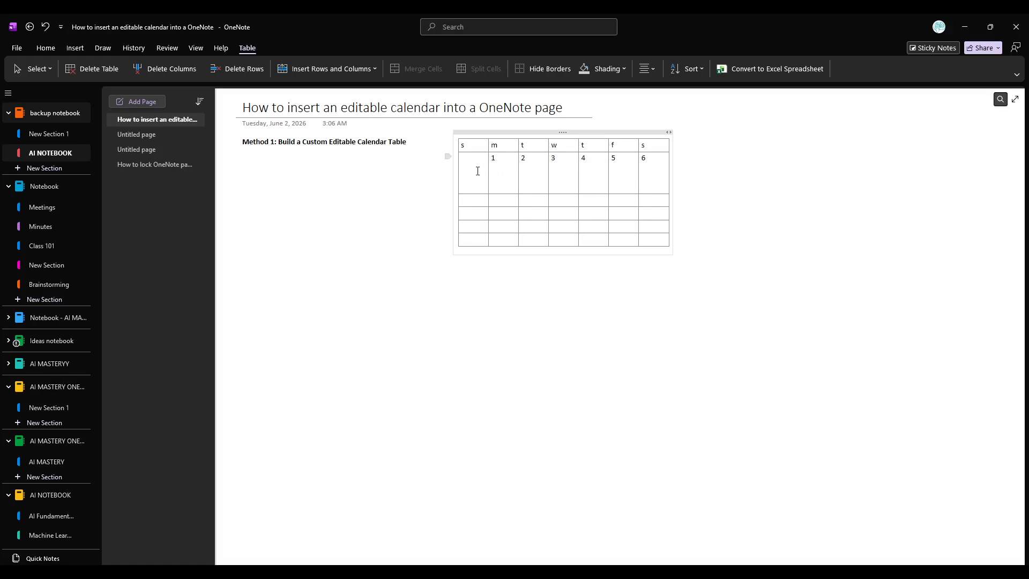
Step: Shade the entire second row, which holds dates 1 to 6, light blue
left_click_drag(477, 171, 649, 180)
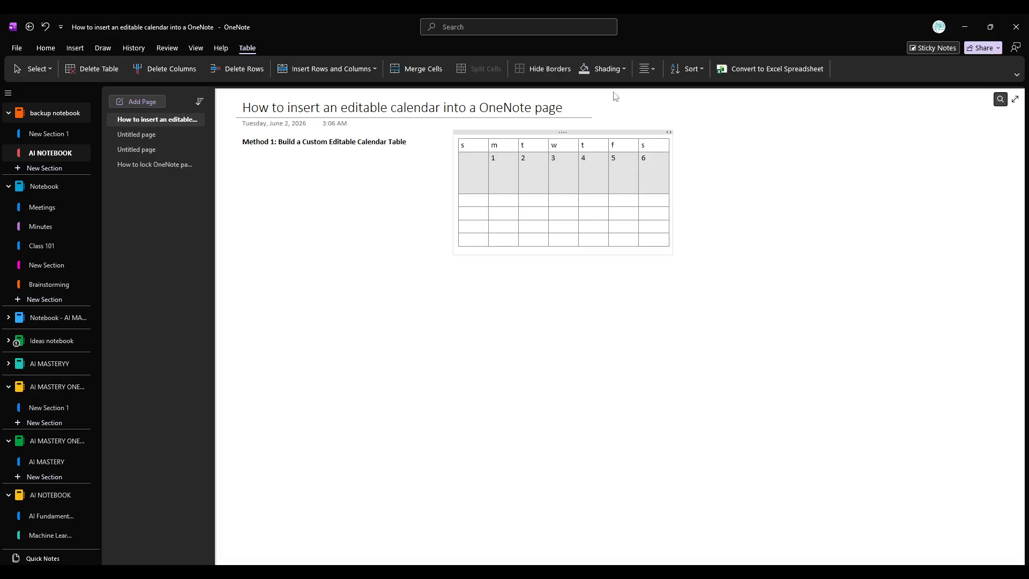
left_click(620, 76)
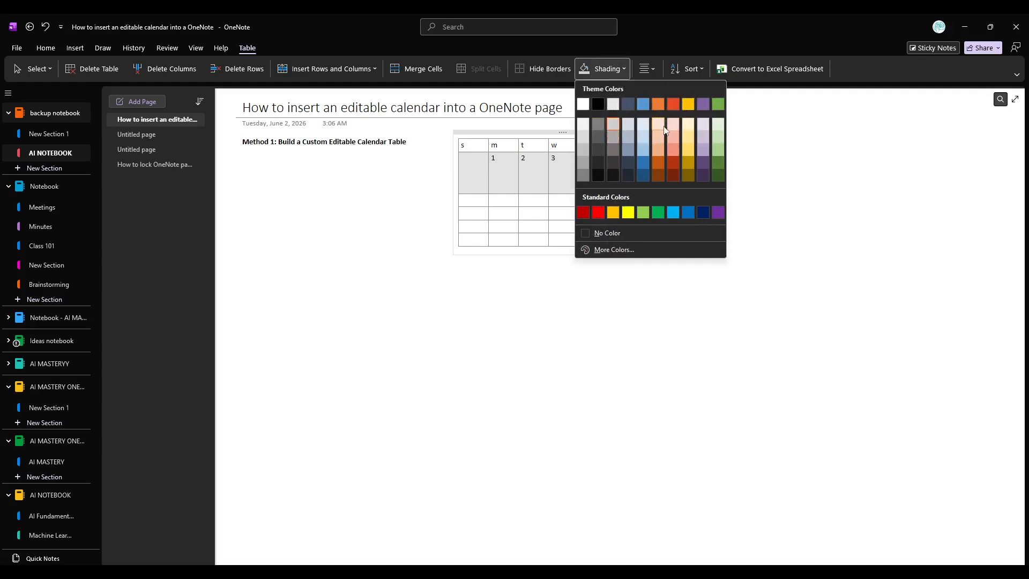
left_click(643, 138)
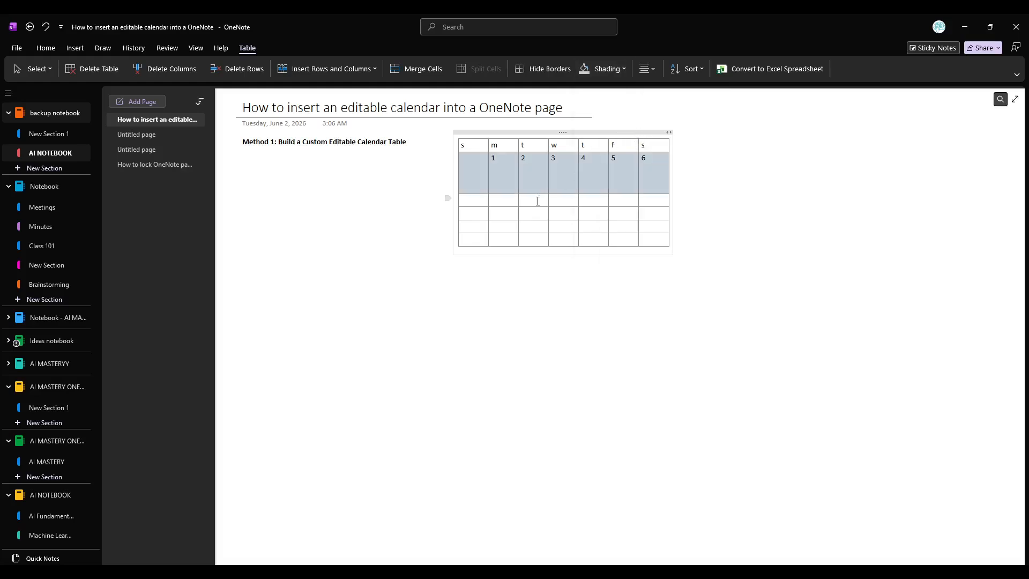
Step: Shade the entire empty third row of the calendar table gray
left_click_drag(481, 207, 641, 202)
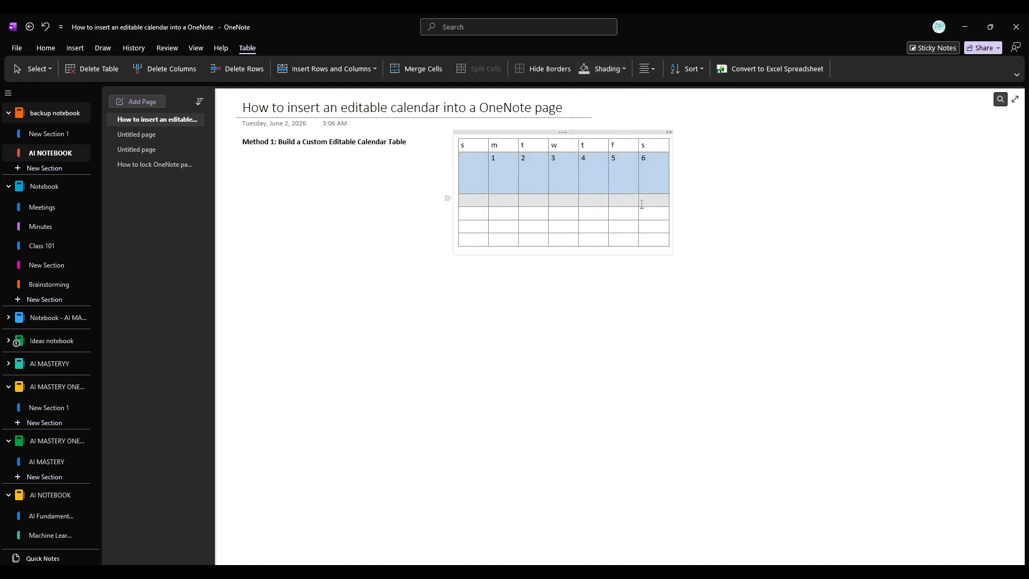
left_click(612, 67)
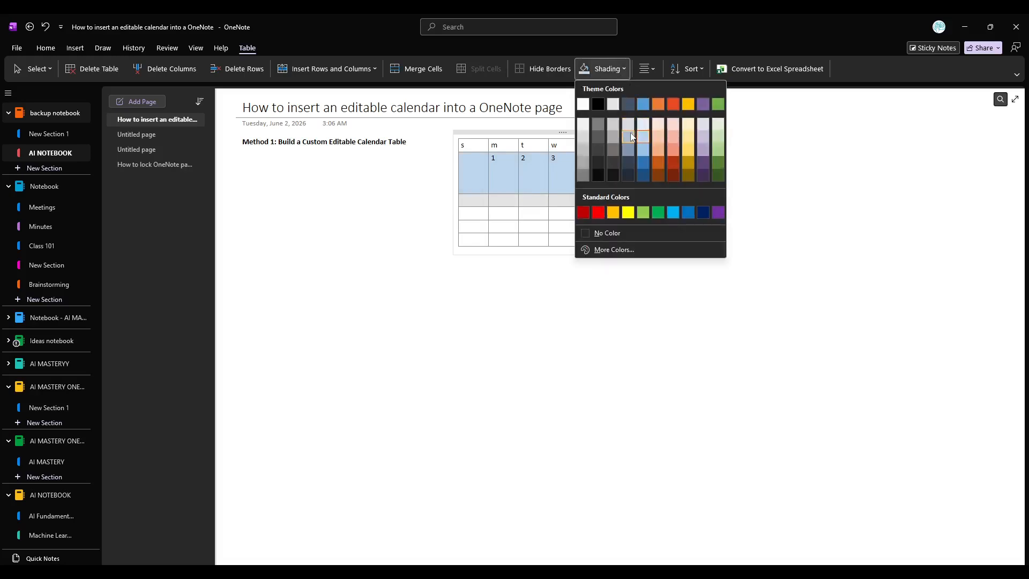
left_click(615, 137)
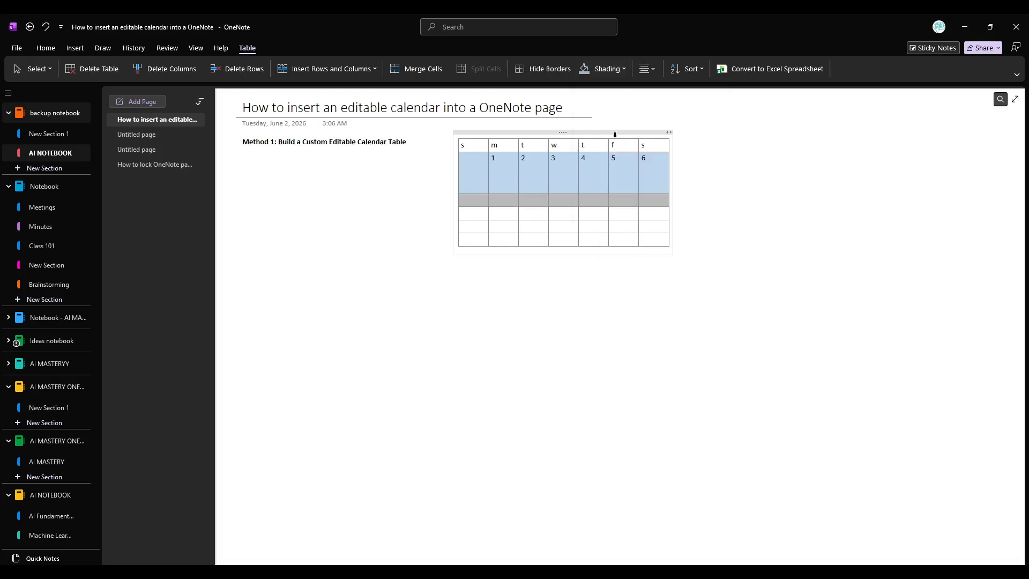
left_click(752, 175)
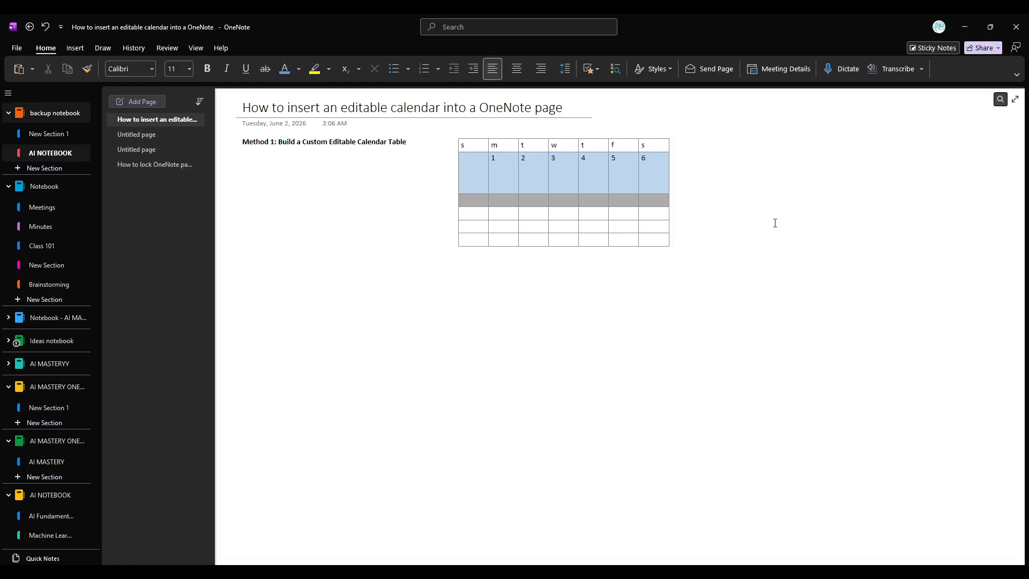
Step: Save the current page as a page template named "monthly calendar"
left_click(85, 49)
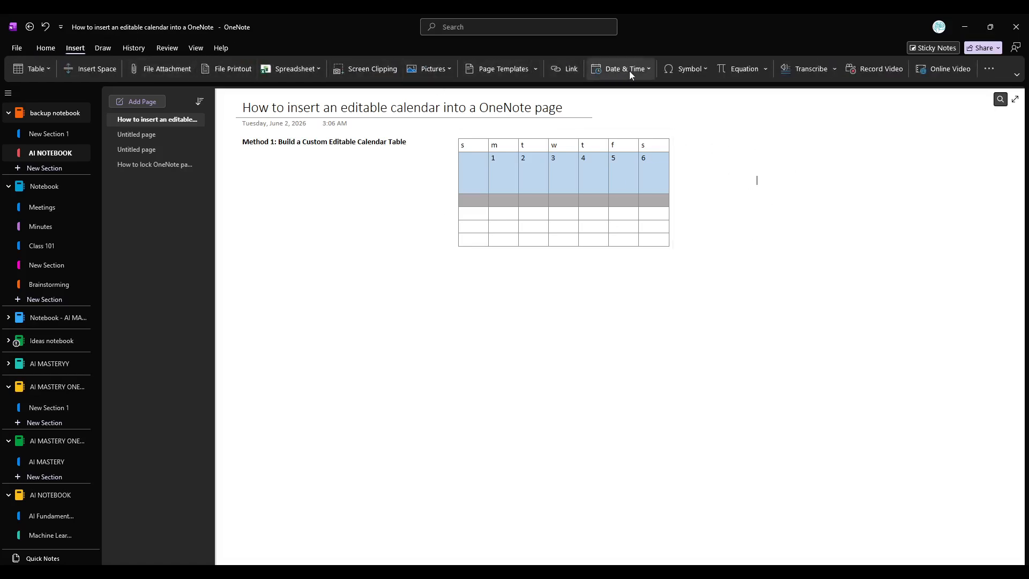
left_click(525, 70)
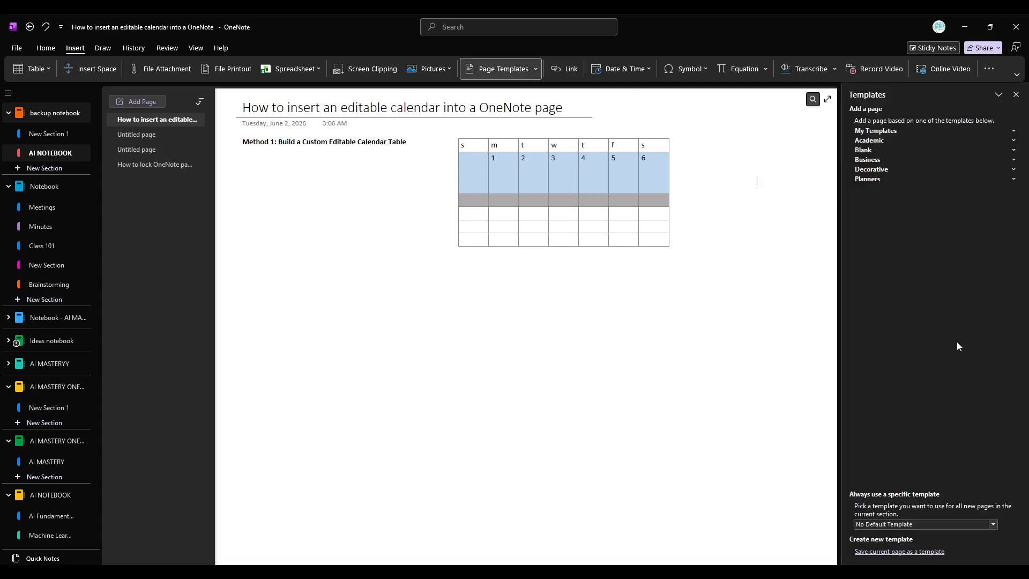
left_click(915, 552)
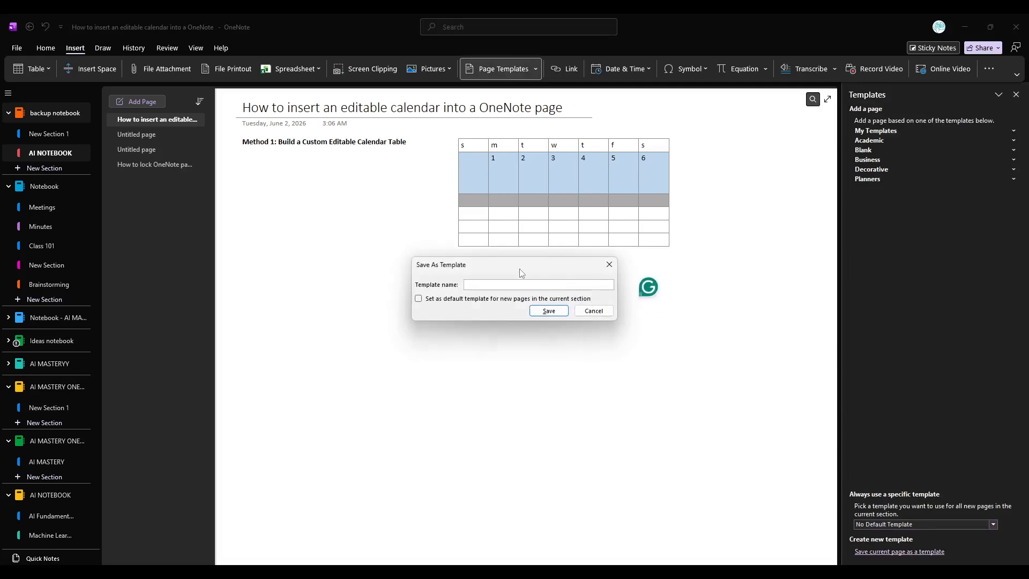
type("mont")
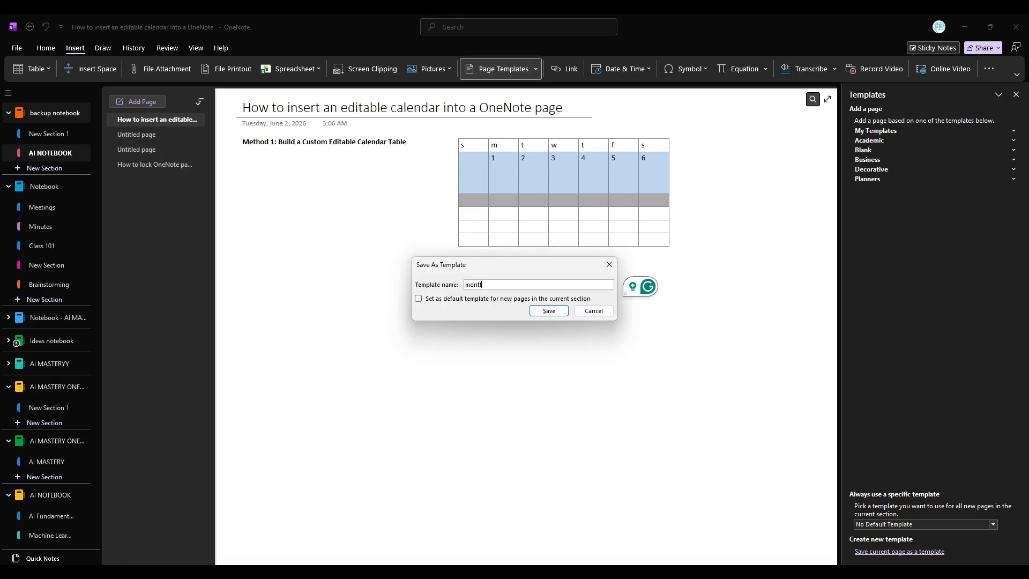
type("ly calendar")
key("Return")
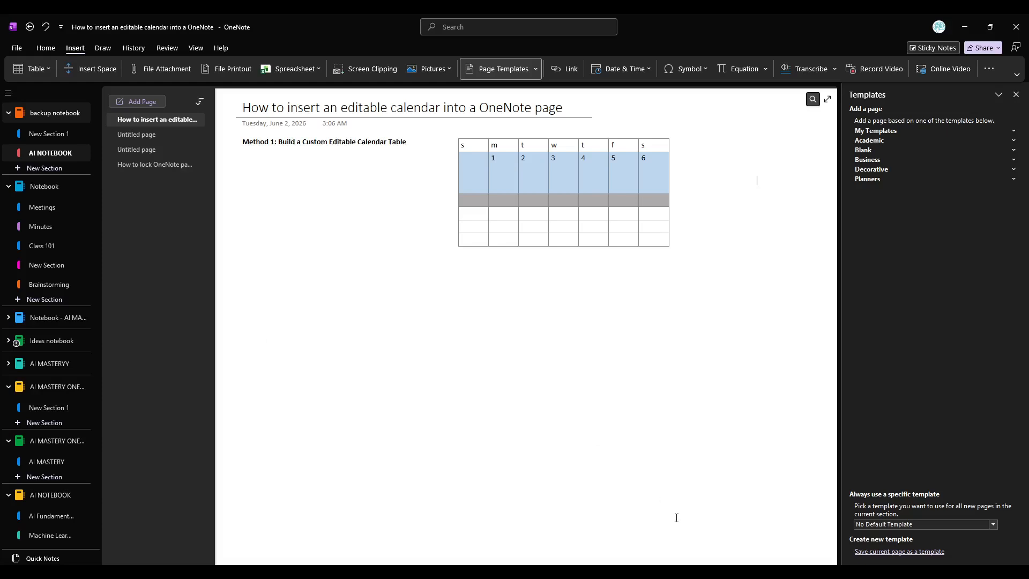
Step: Switch to Google Calendar and print the week May 31 to Jun 6, 2026 in color with OneNote (Desktop) as the destination
key("alt+Tab")
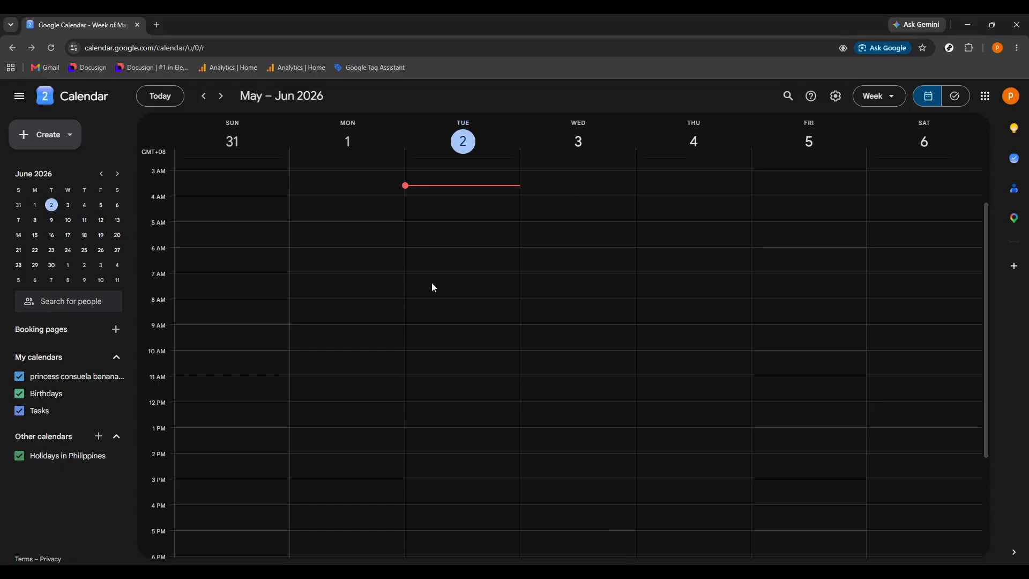
left_click(836, 99)
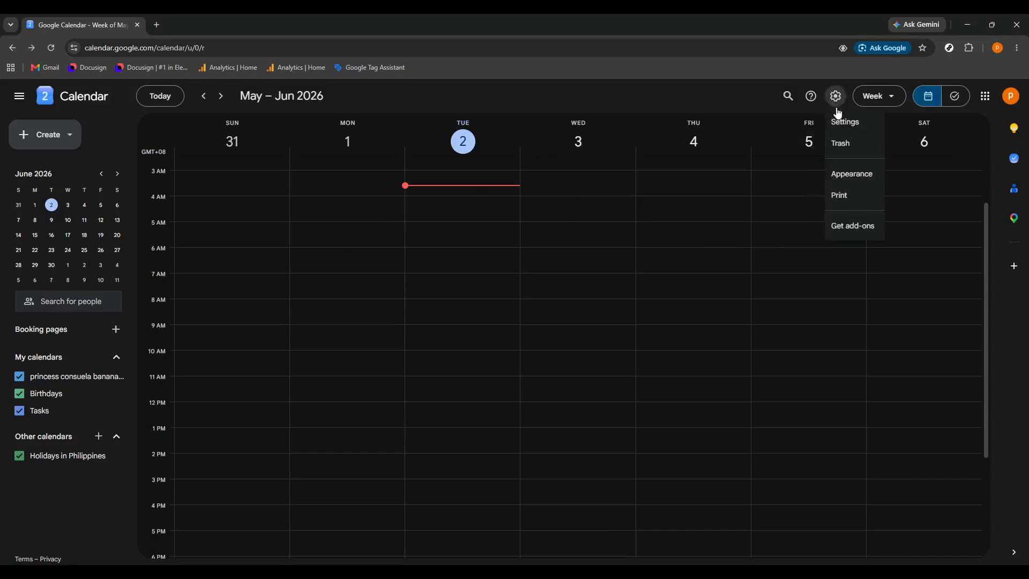
left_click(849, 198)
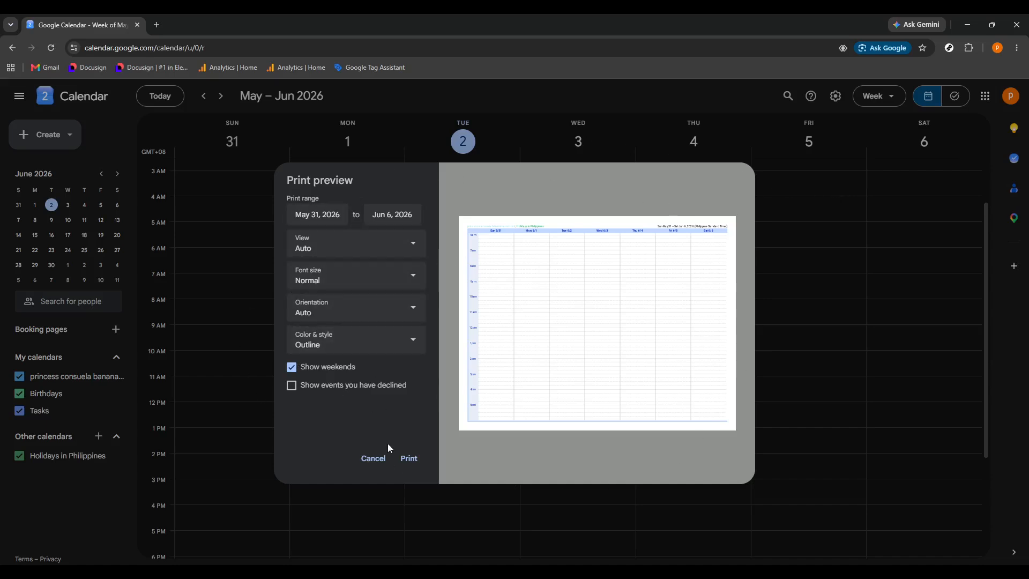
left_click(409, 459)
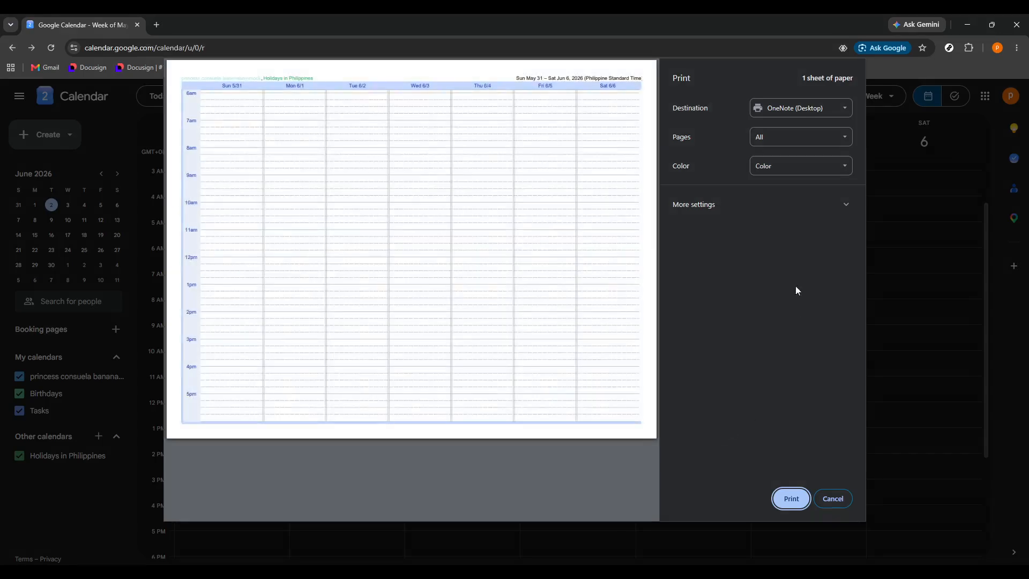
left_click(807, 110)
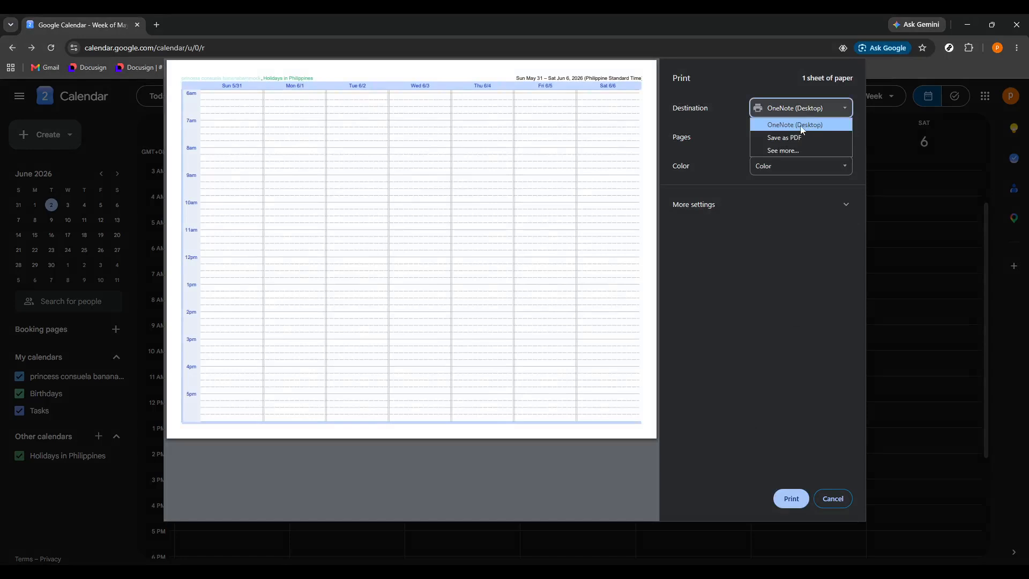
left_click(801, 126)
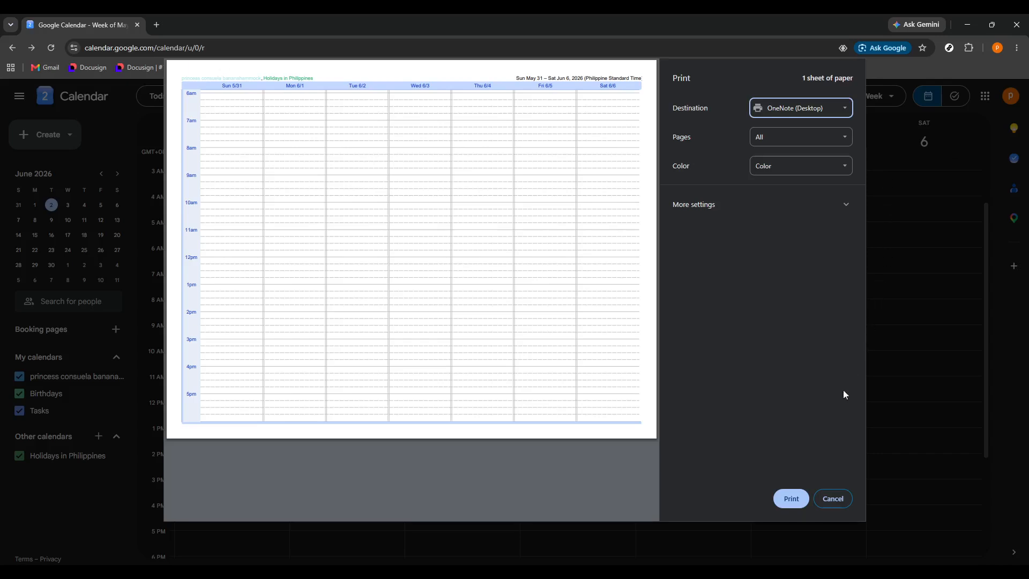
left_click(792, 498)
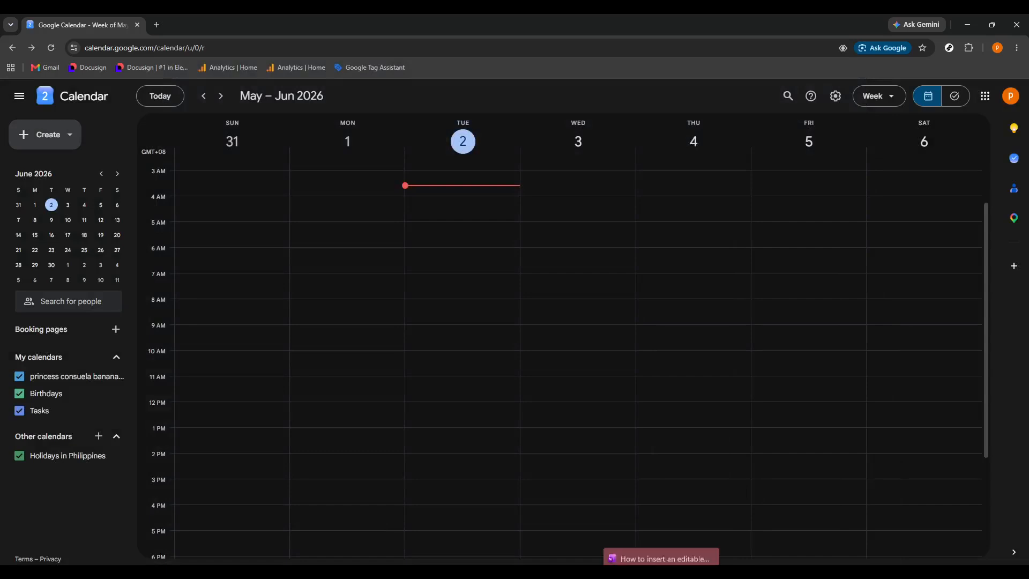
Step: Switch to OneNote and insert the printout into the page "How to insert an editable calendar into a OneNote page"
left_click(662, 572)
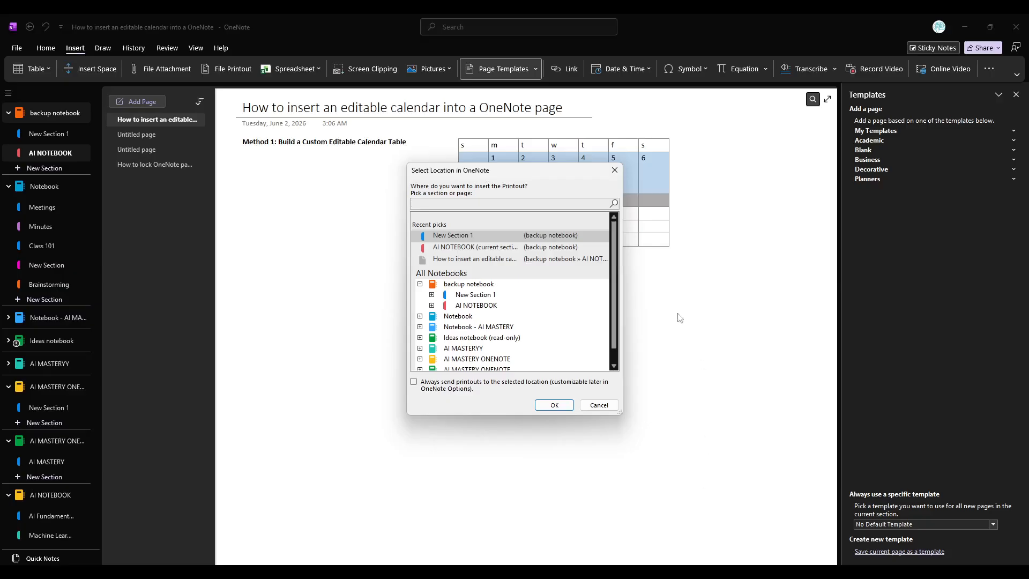
left_click(491, 261)
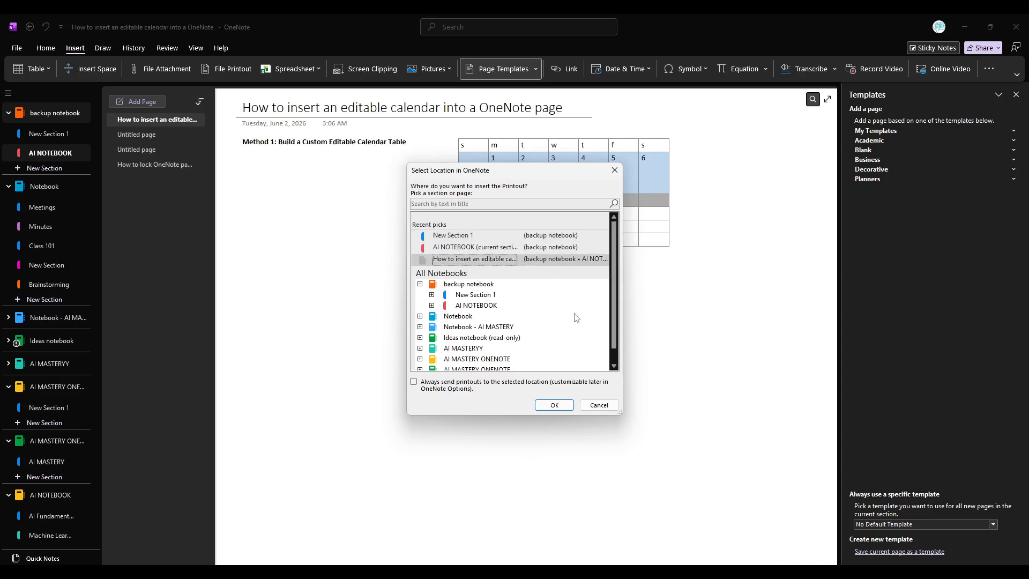
left_click(555, 407)
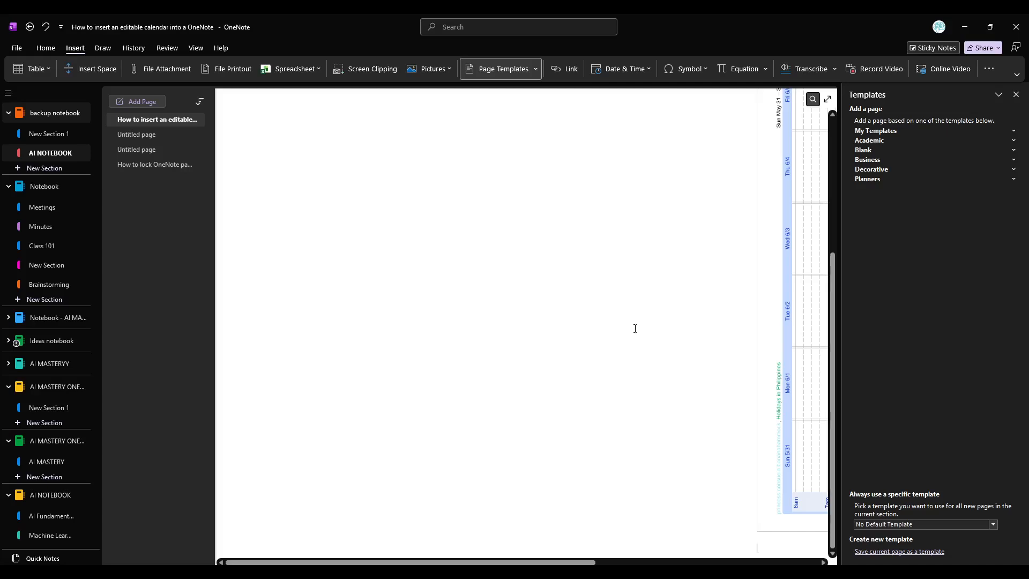
Step: Move the inserted calendar printout horizontally across the page so that it lines up with the custom calendar table
left_click(785, 325)
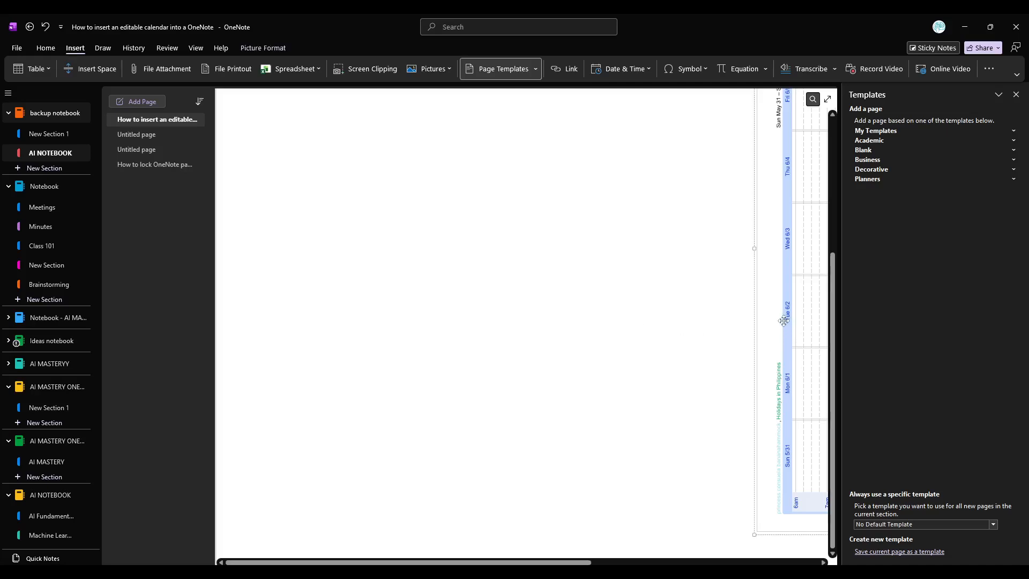
left_click_drag(783, 320, 321, 319)
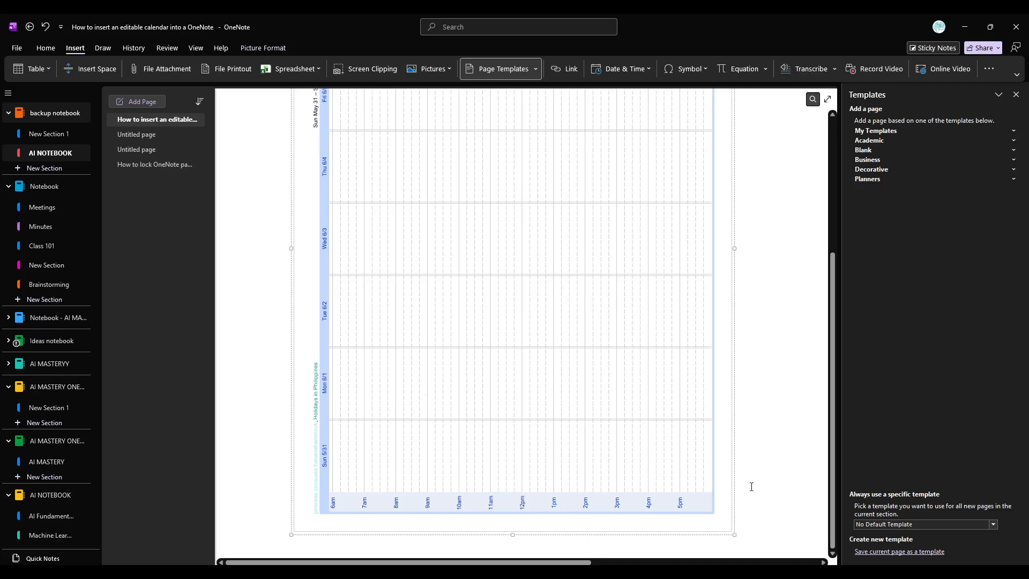
scroll(749, 464, "up", 3)
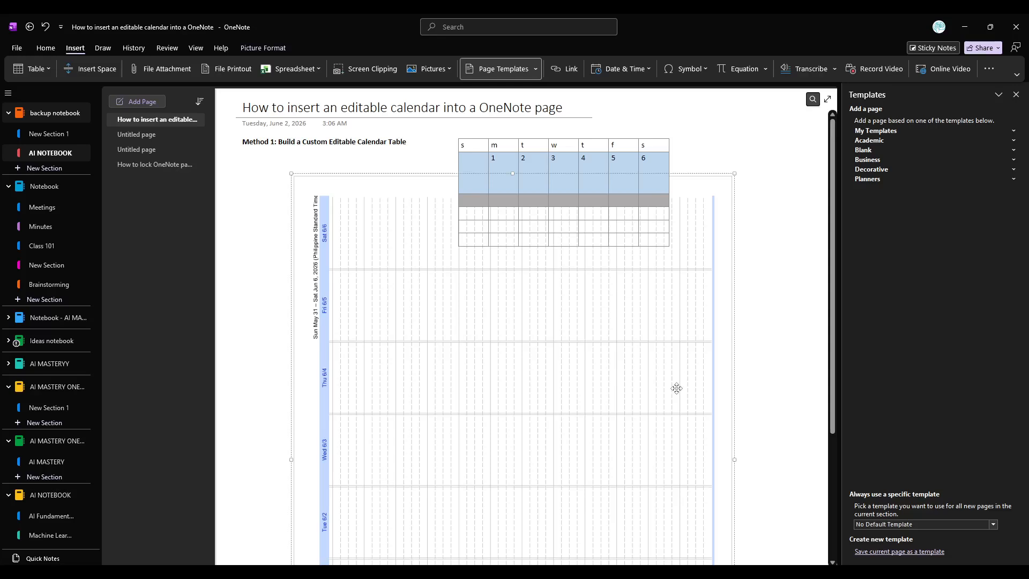
scroll(676, 388, "down", 5)
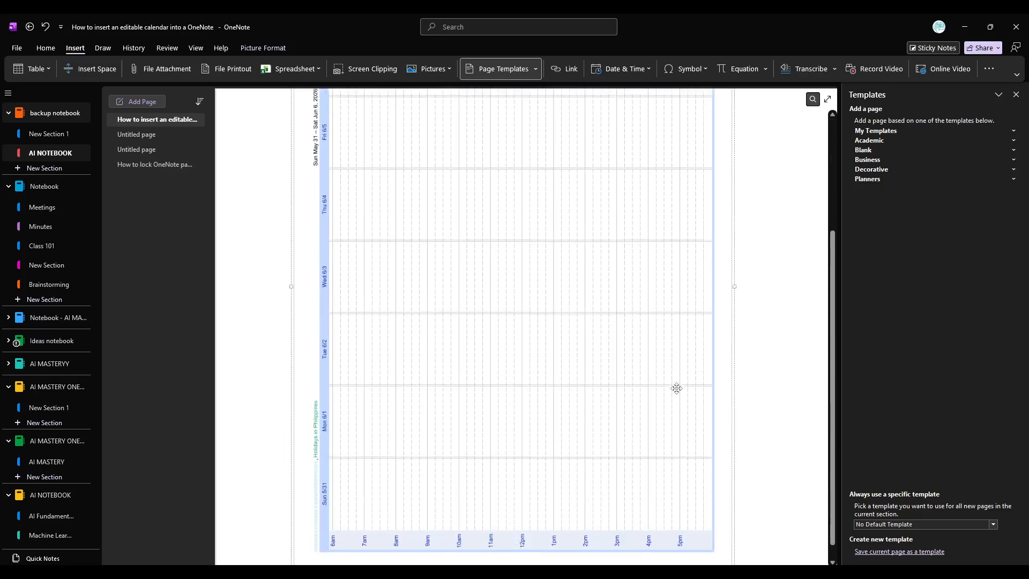